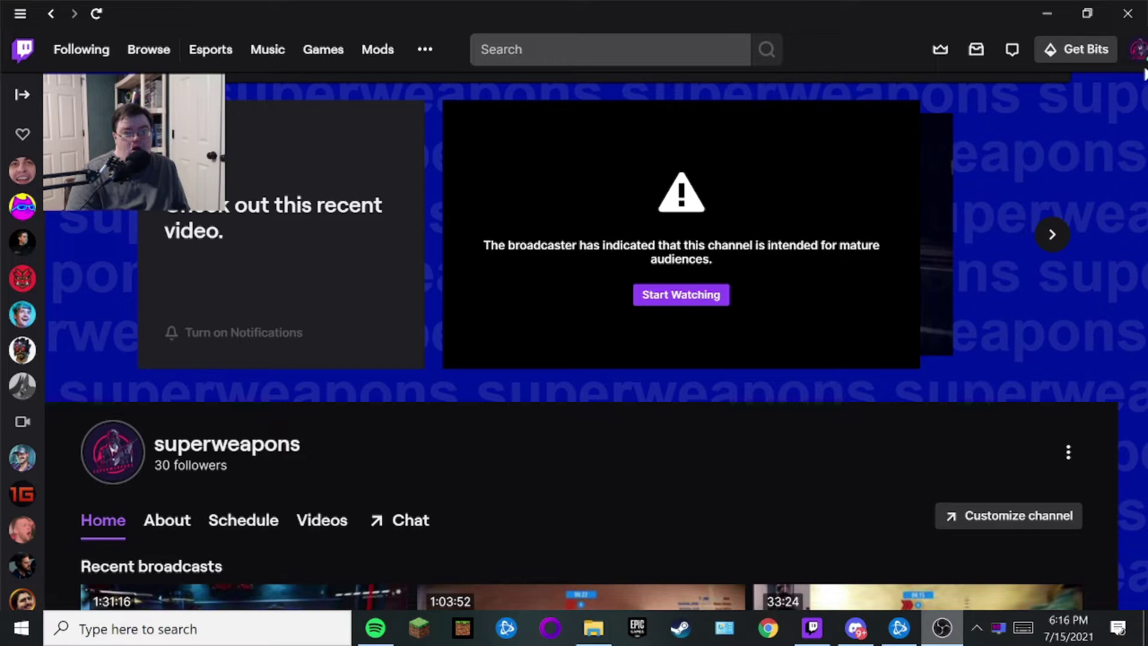
# Go to your own channel and browse its weekly schedule for Jul 12 – Jul 18, 2021.
pyautogui.click(1138, 65)
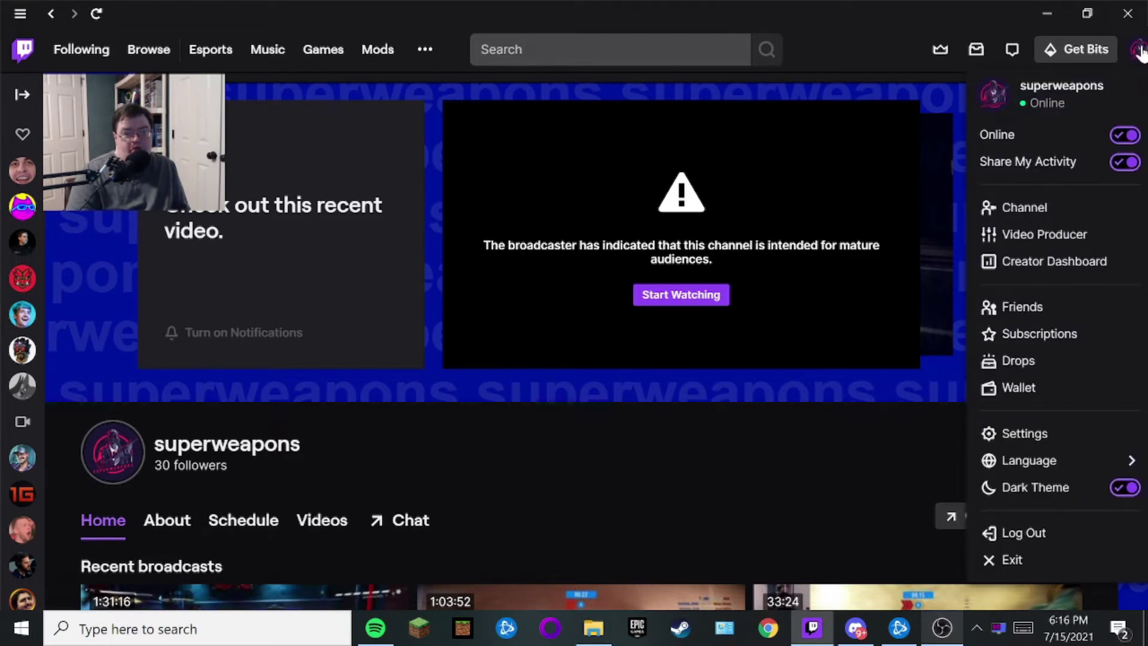
pyautogui.click(1029, 215)
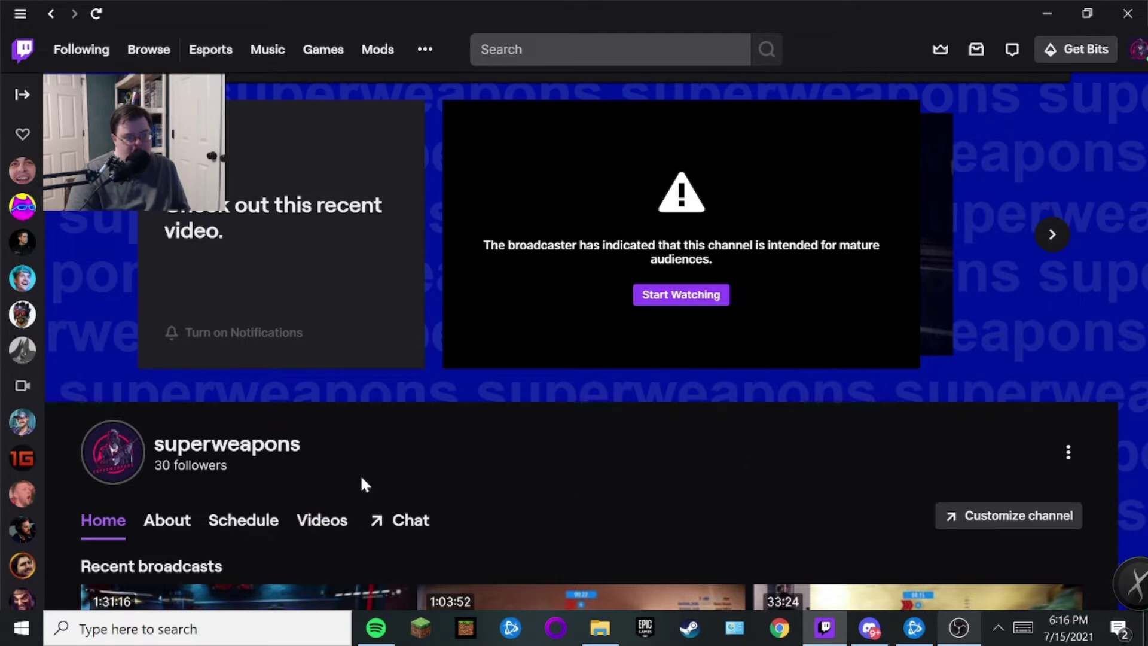
pyautogui.click(248, 536)
pyautogui.scroll(-5, 395, 461)
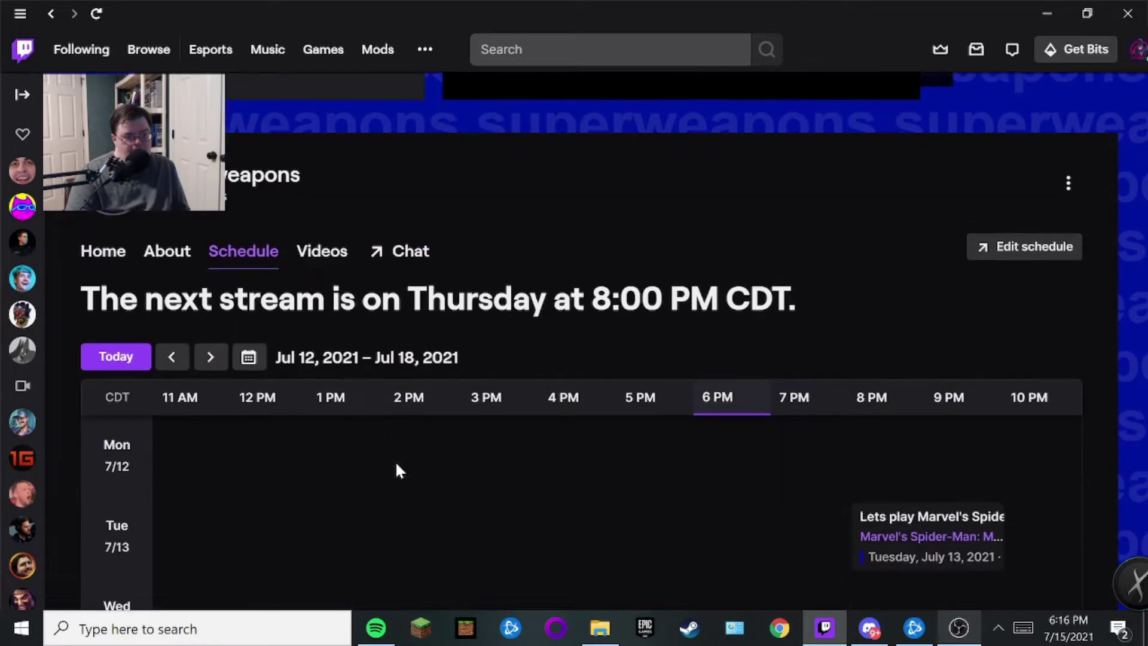
pyautogui.scroll(-3, 398, 469)
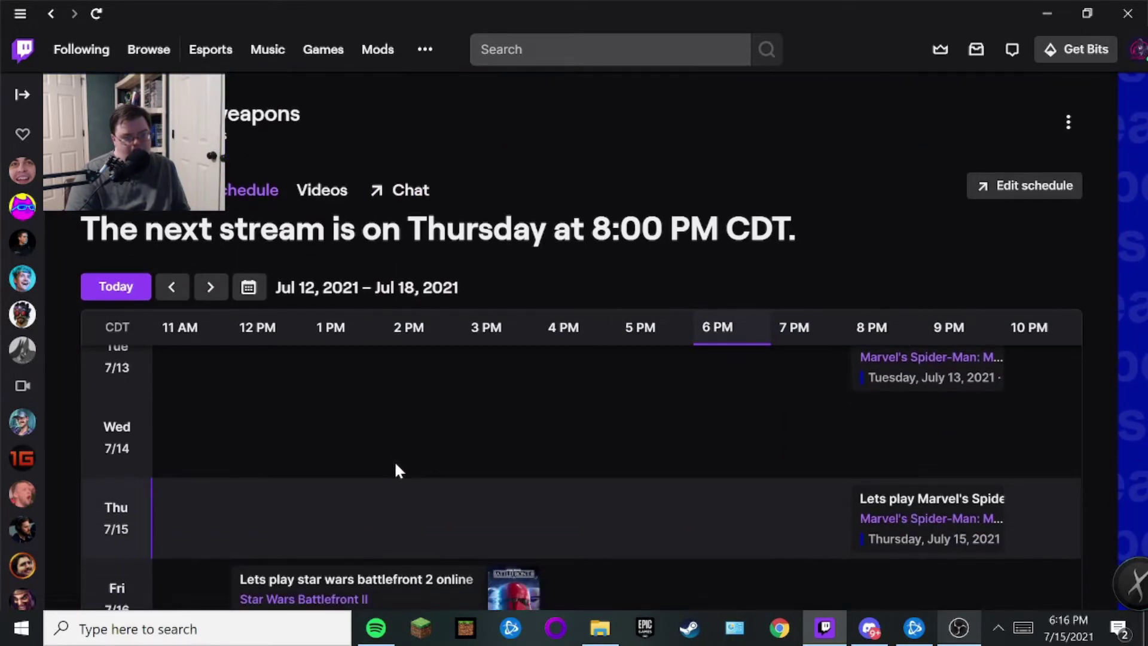
pyautogui.scroll(-3, 397, 469)
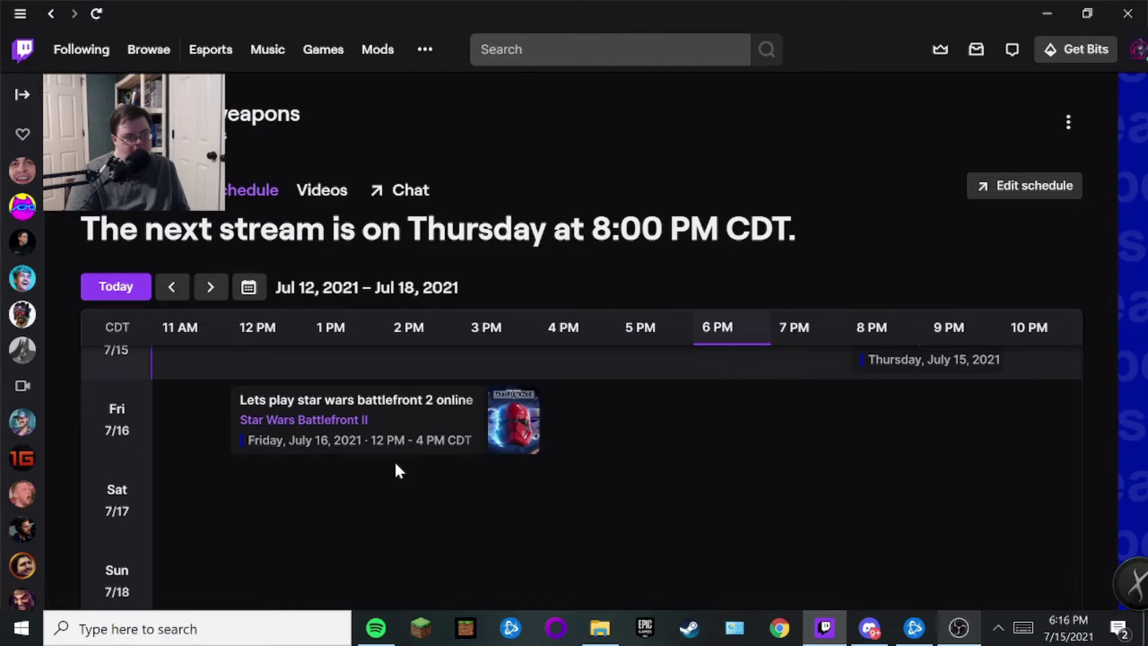
pyautogui.scroll(2, 396, 464)
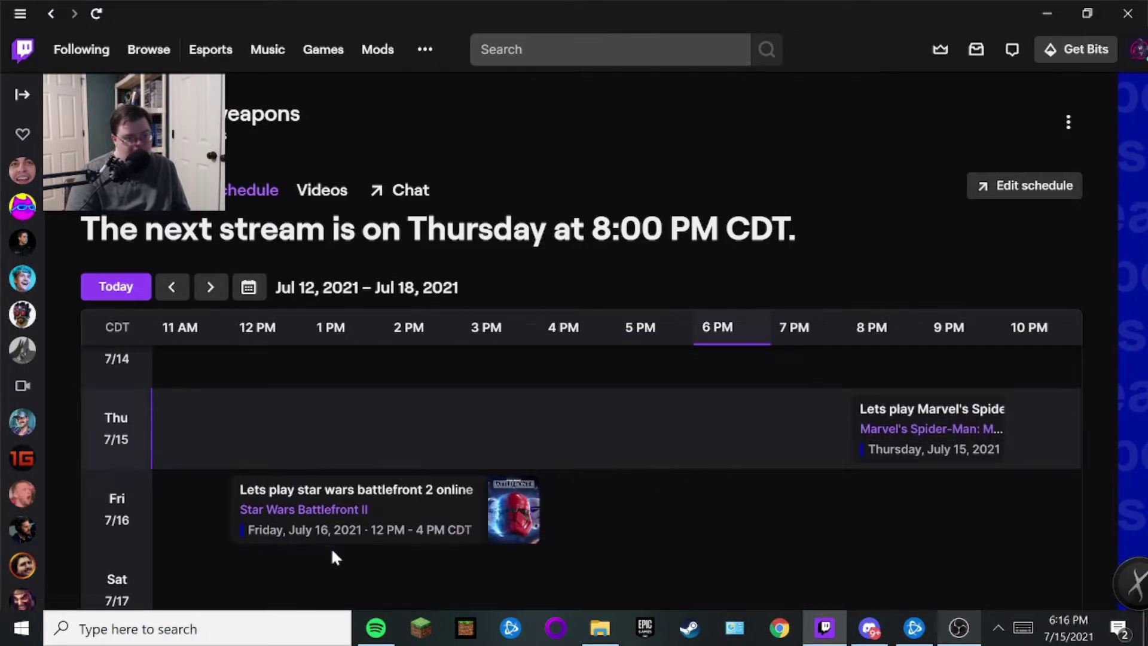
pyautogui.scroll(6, 517, 545)
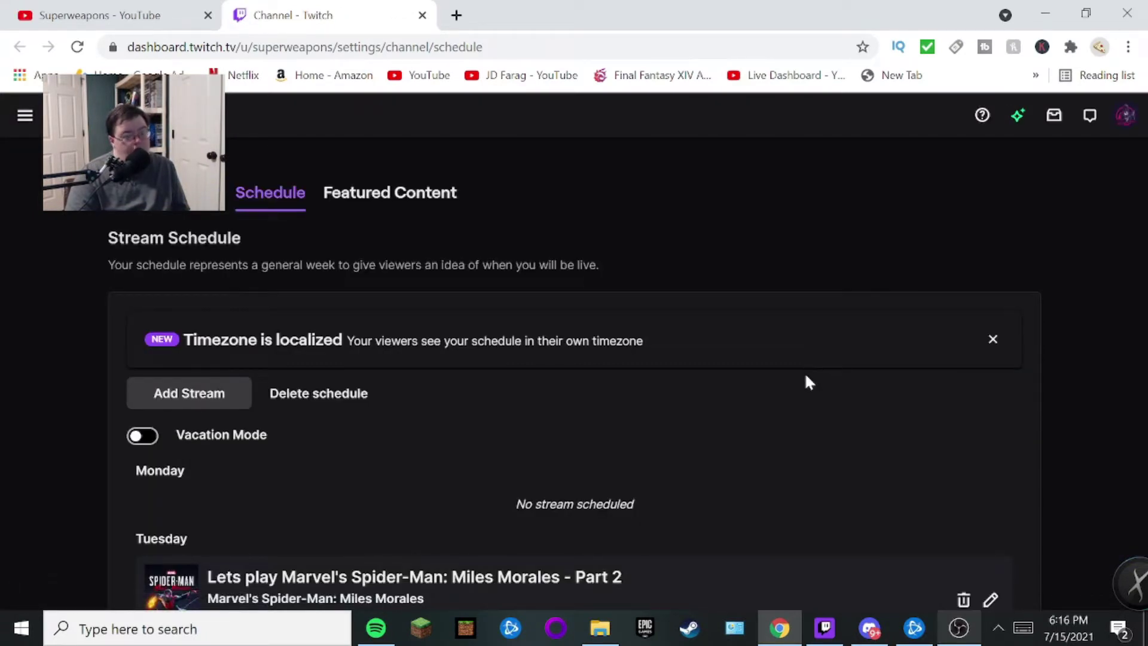
# Browse the dashboard's Stream Schedule page, then start a new stream entry and cancel it without saving.
pyautogui.scroll(-2, 801, 380)
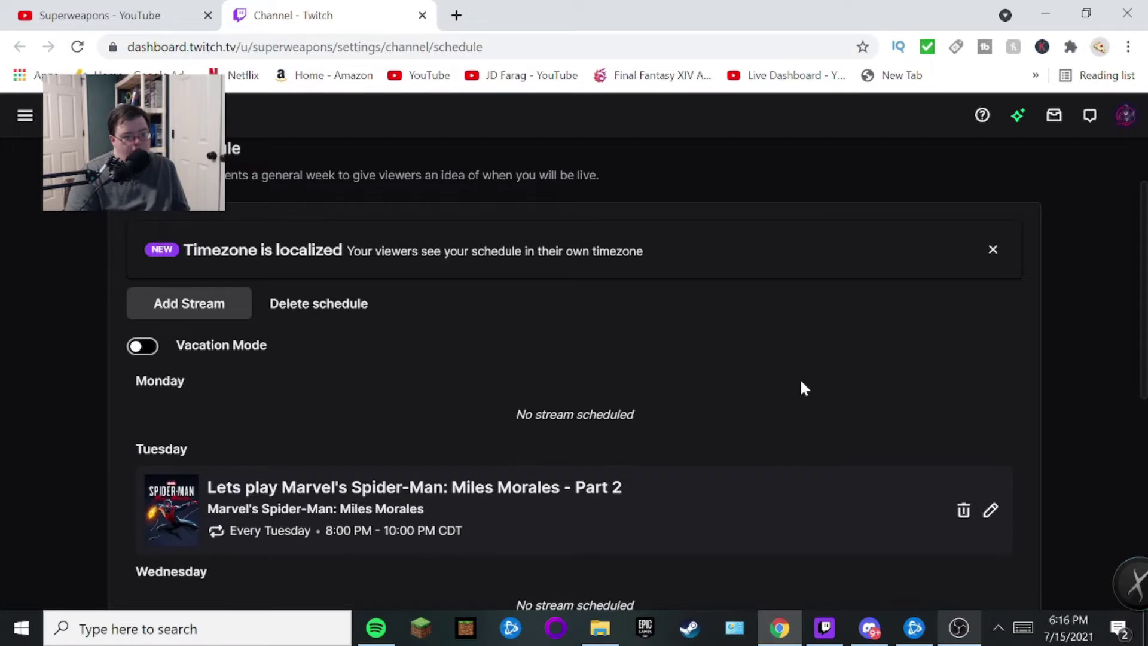
pyautogui.scroll(-2, 800, 381)
pyautogui.scroll(2, 800, 382)
pyautogui.scroll(2, 801, 388)
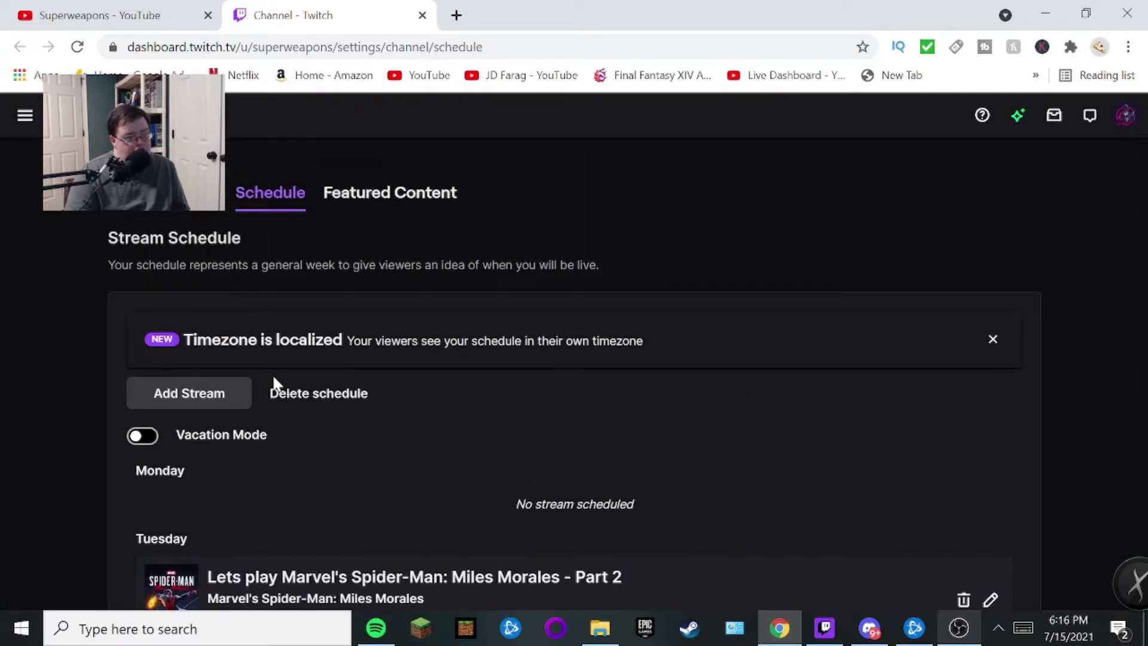
pyautogui.click(218, 410)
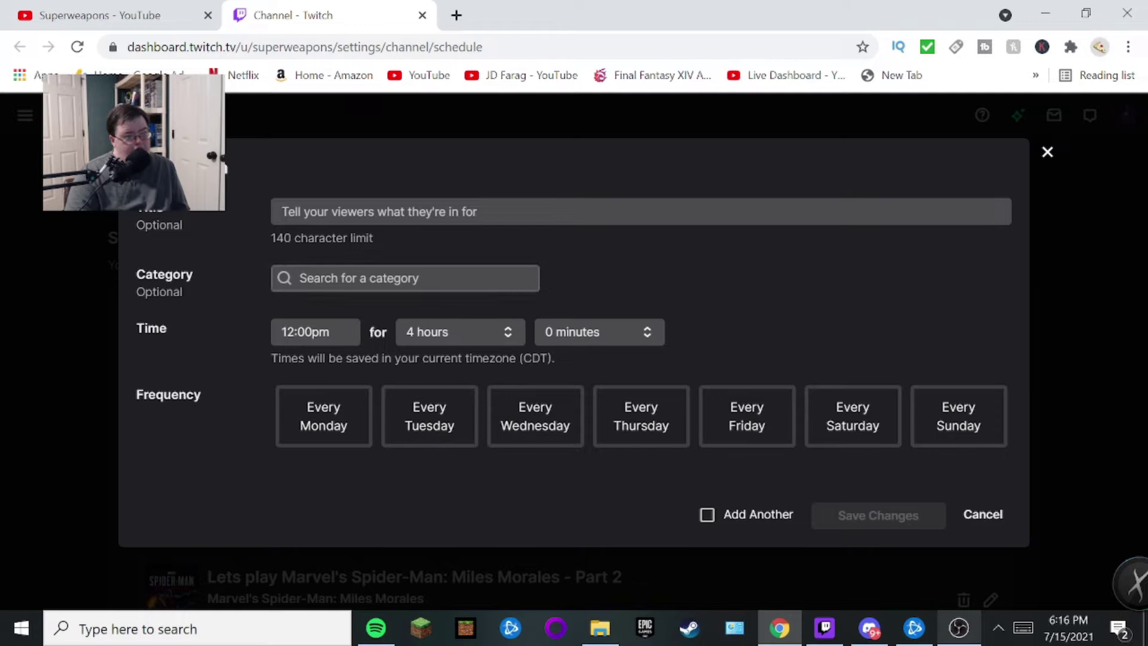
pyautogui.click(991, 521)
pyautogui.scroll(-4, 788, 406)
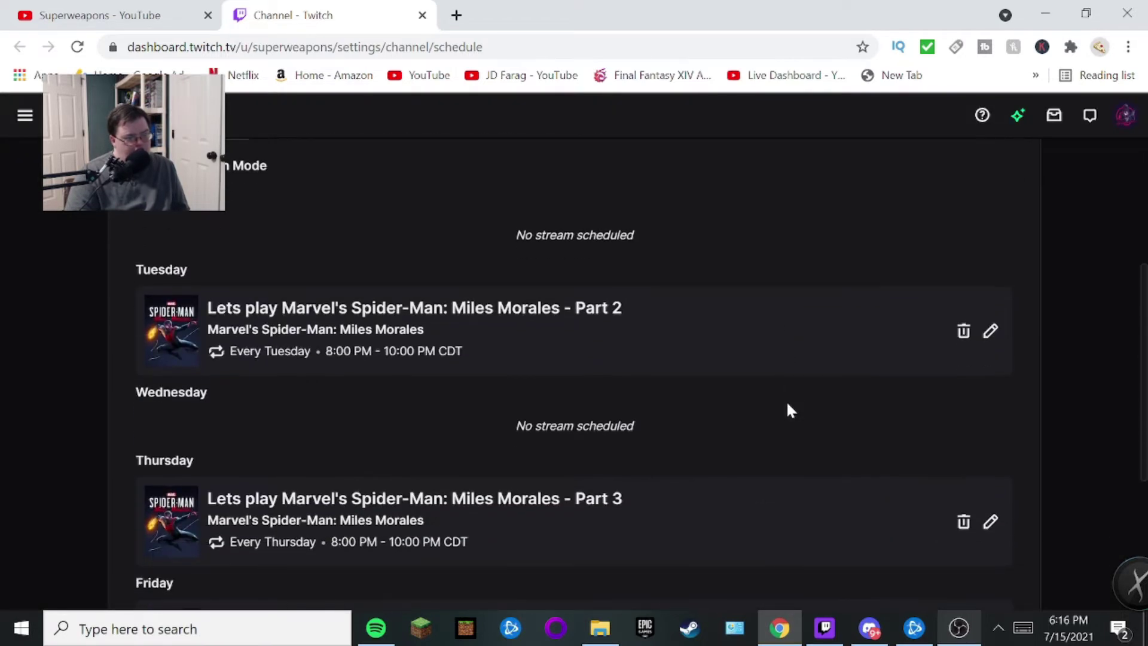
pyautogui.scroll(3, 787, 405)
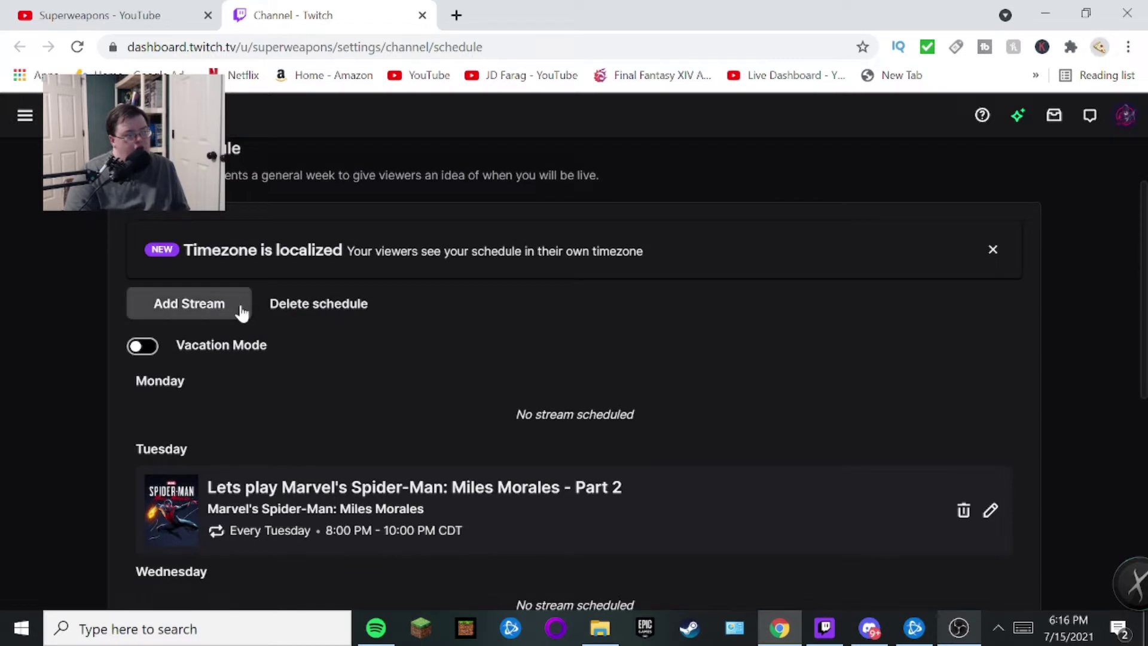
# Add a stream titled 'Let's Play Minecraft' with the category Minecraft.
pyautogui.click(237, 310)
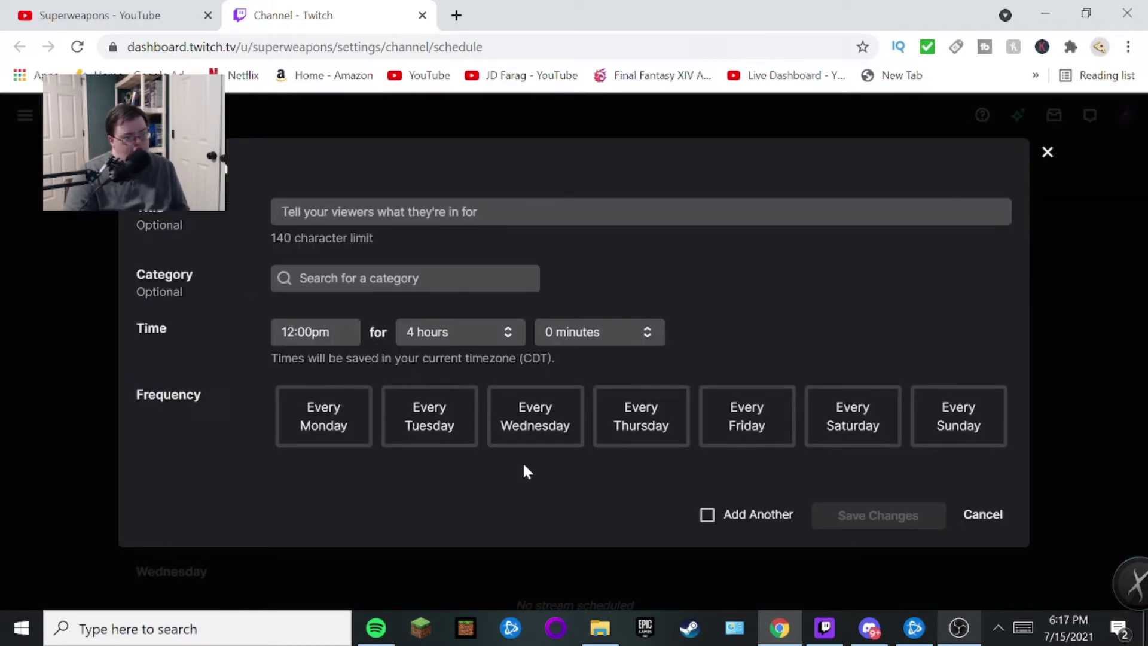
pyautogui.click(431, 213)
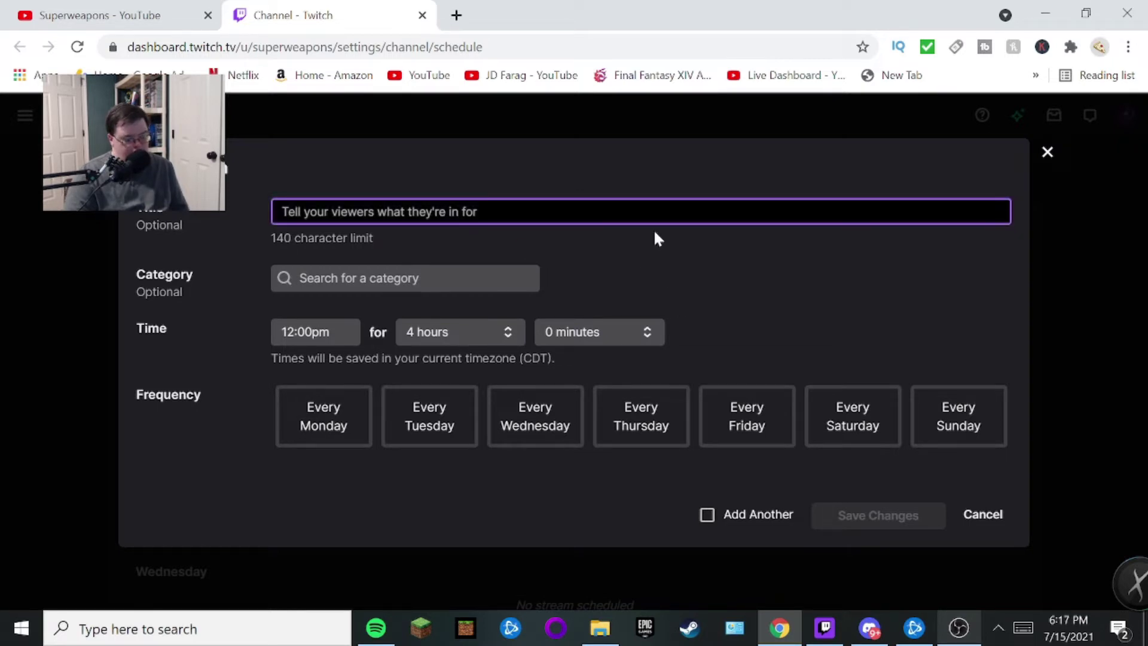
pyautogui.write('Le')
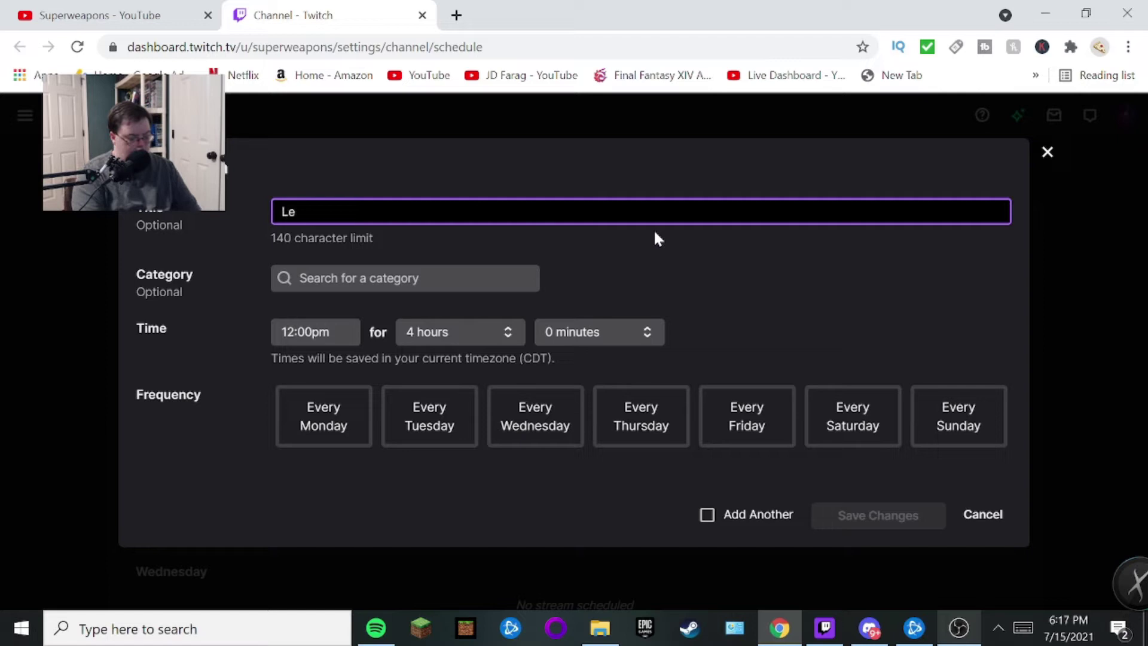
pyautogui.write("t's Play")
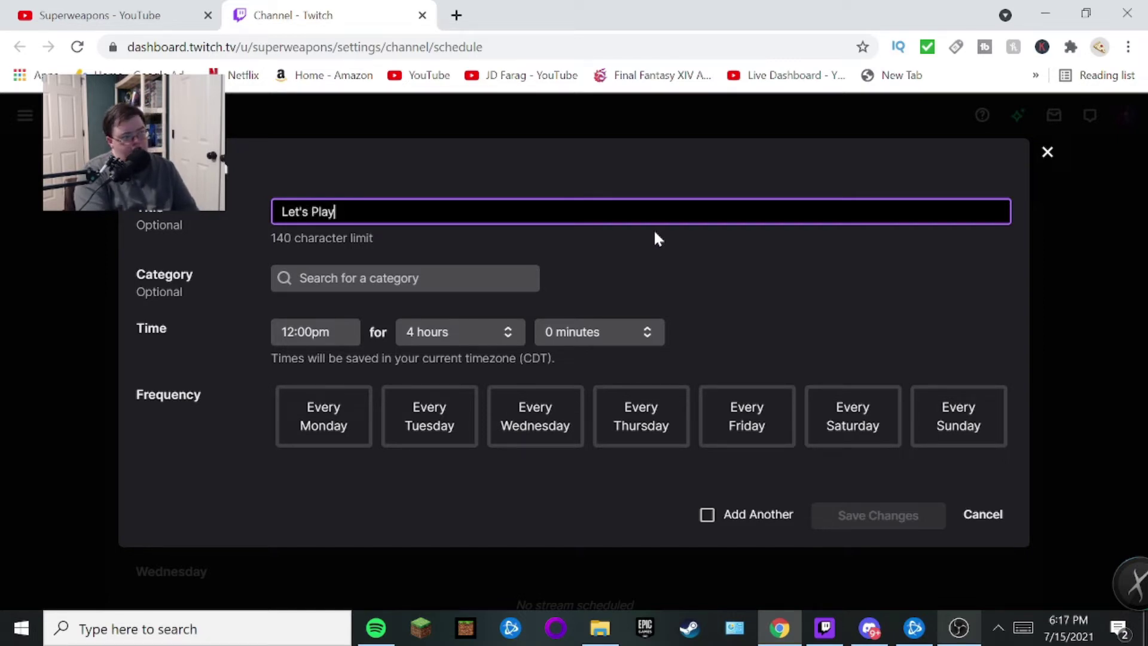
pyautogui.write(' Minecraft')
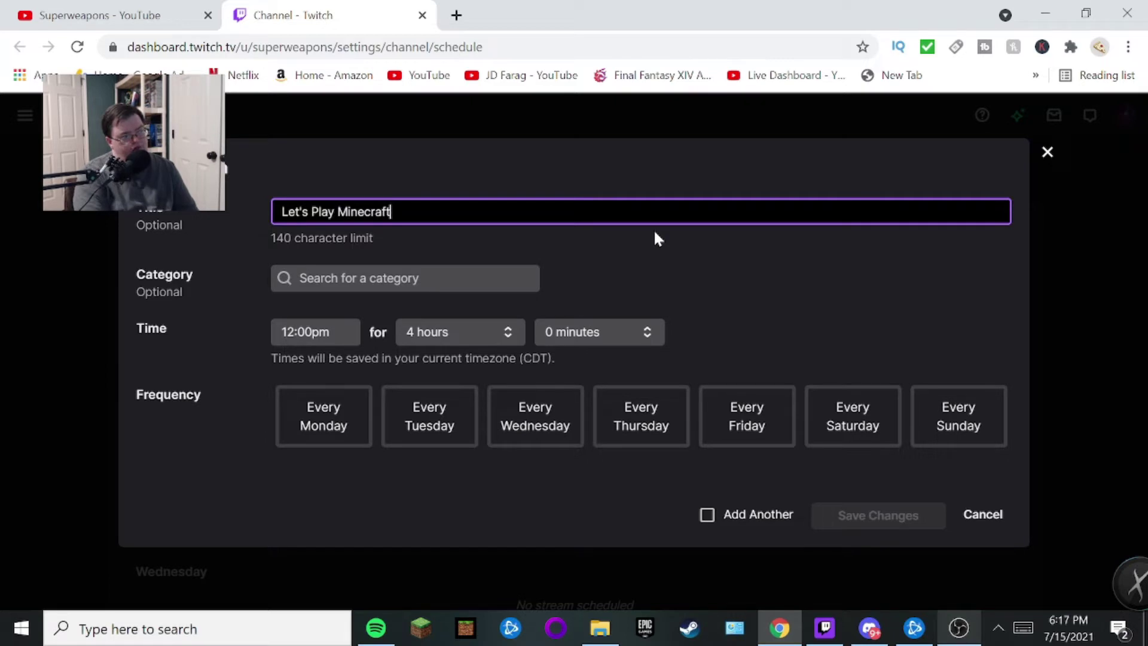
pyautogui.click(834, 302)
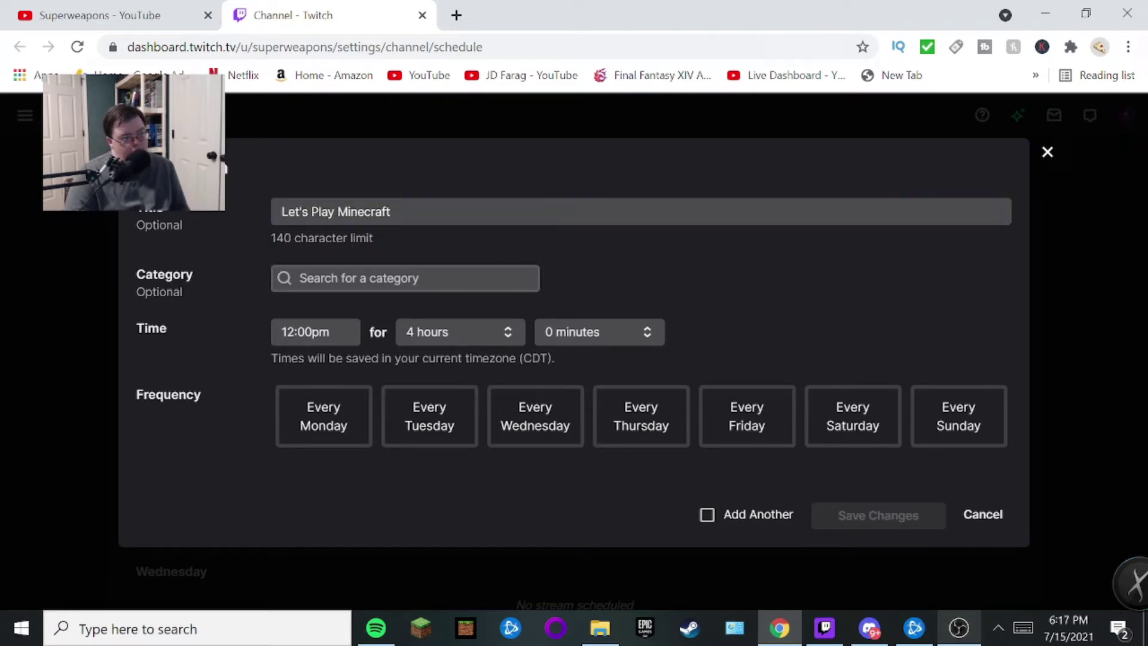
pyautogui.click(442, 278)
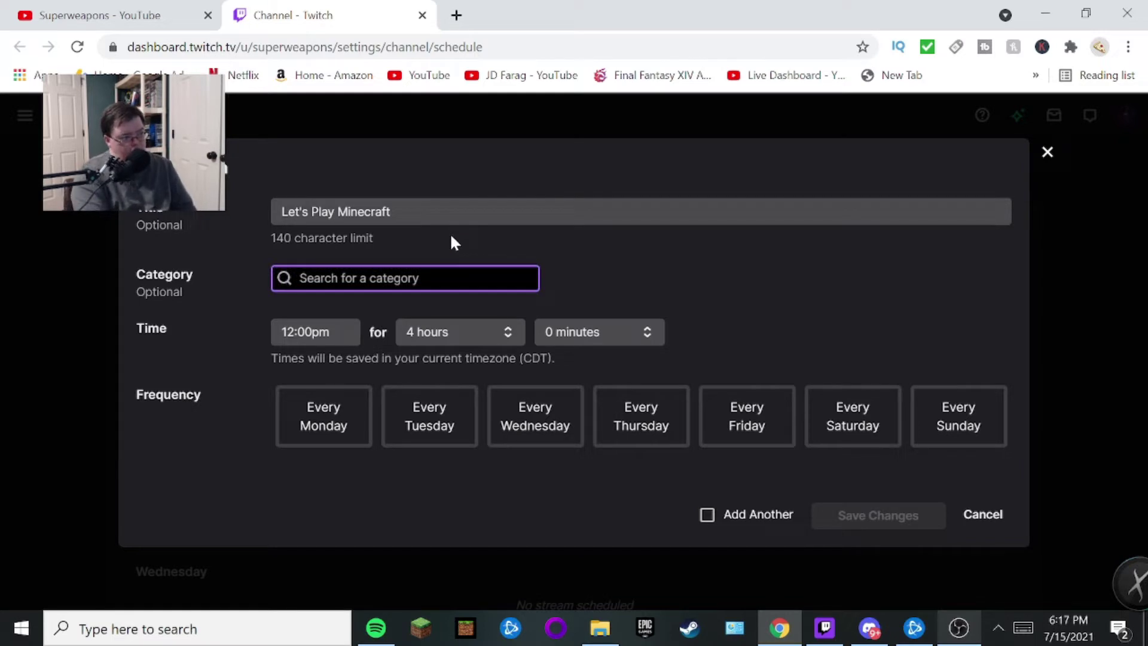
pyautogui.write('Min')
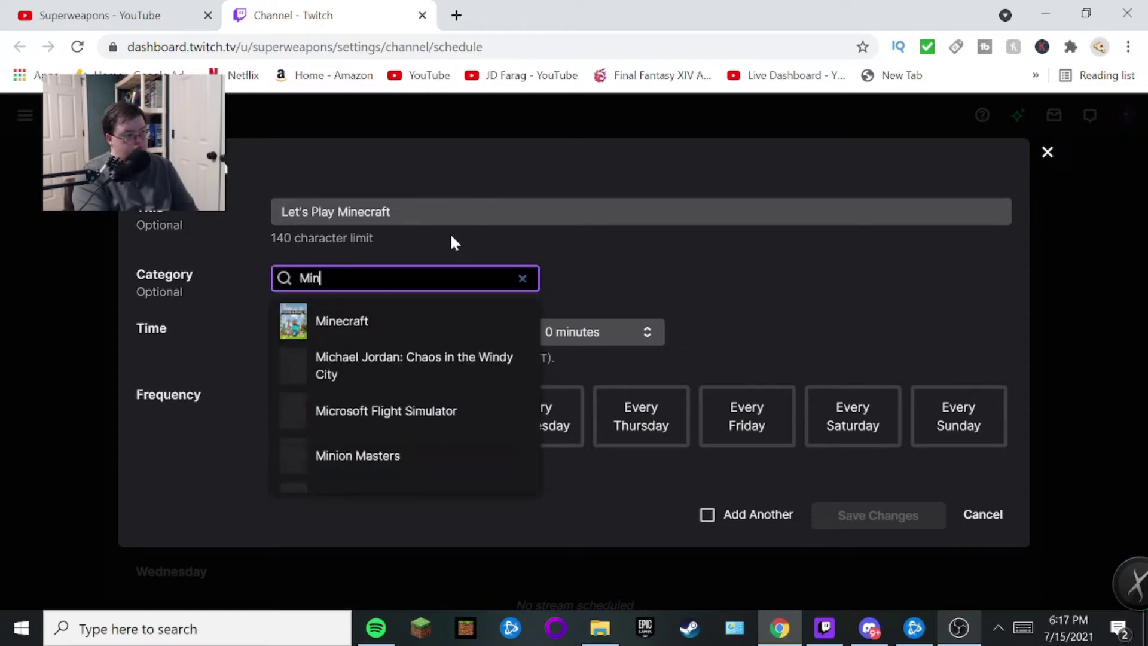
pyautogui.write('e')
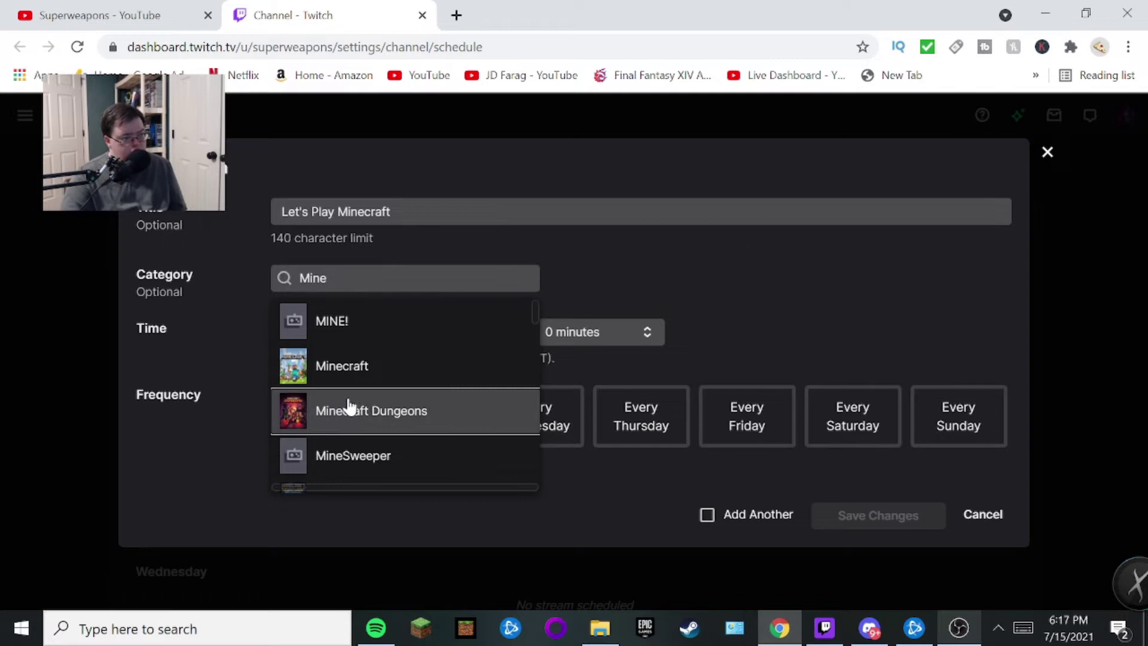
pyautogui.click(352, 377)
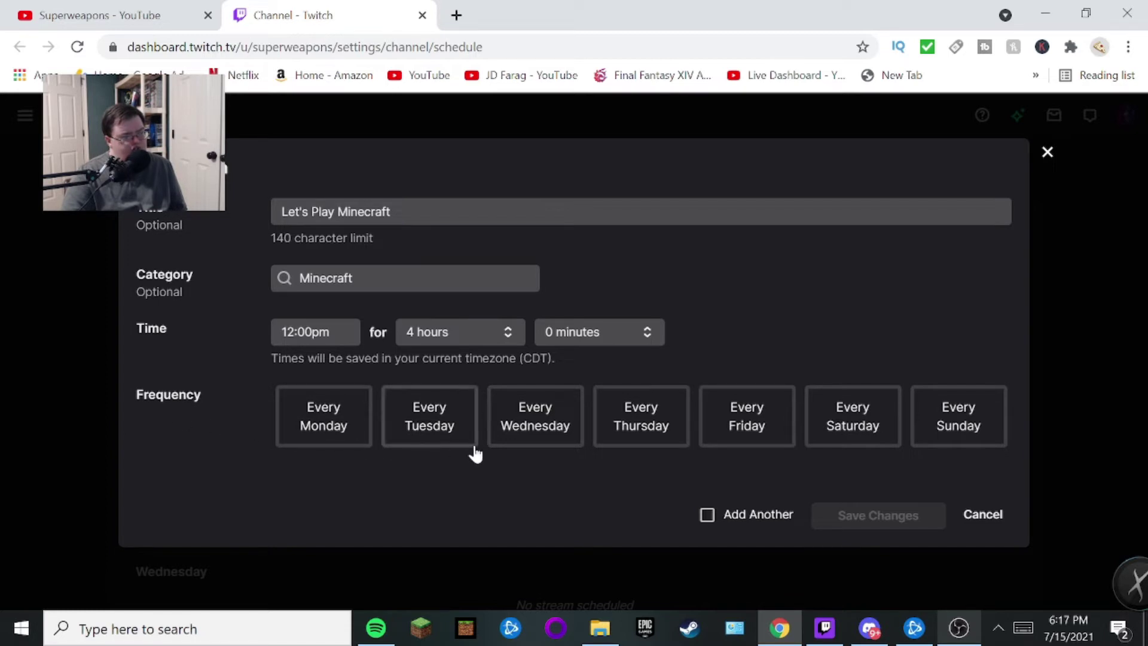
# Schedule the stream every Wednesday at 8:00pm, lasting 2 hours.
pyautogui.click(536, 442)
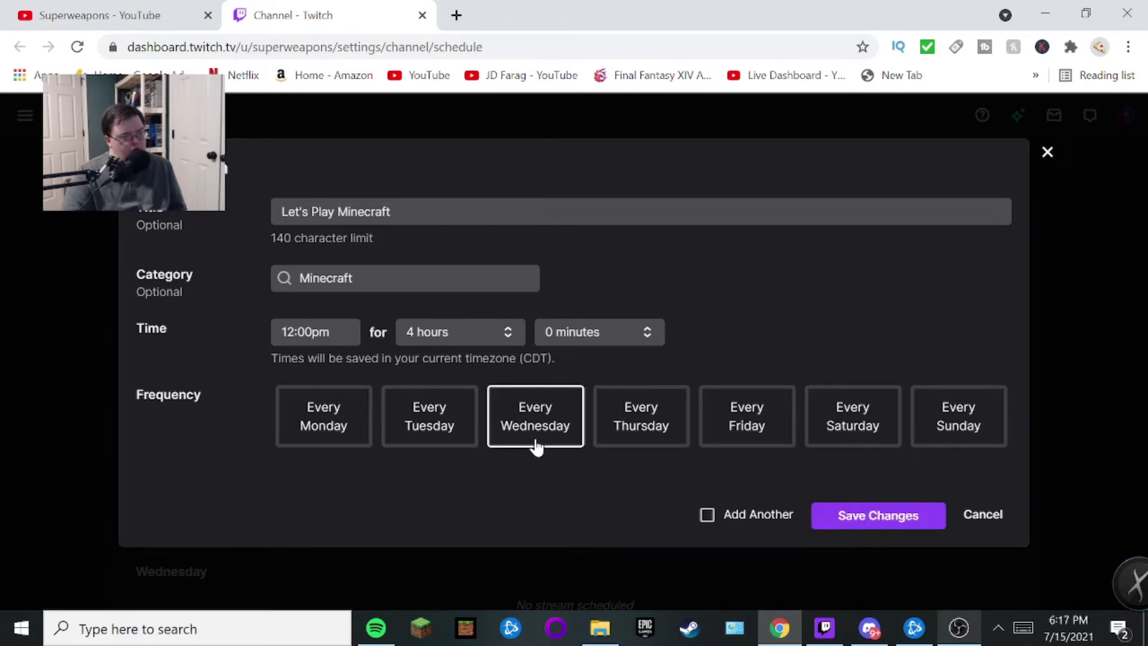
pyautogui.click(316, 332)
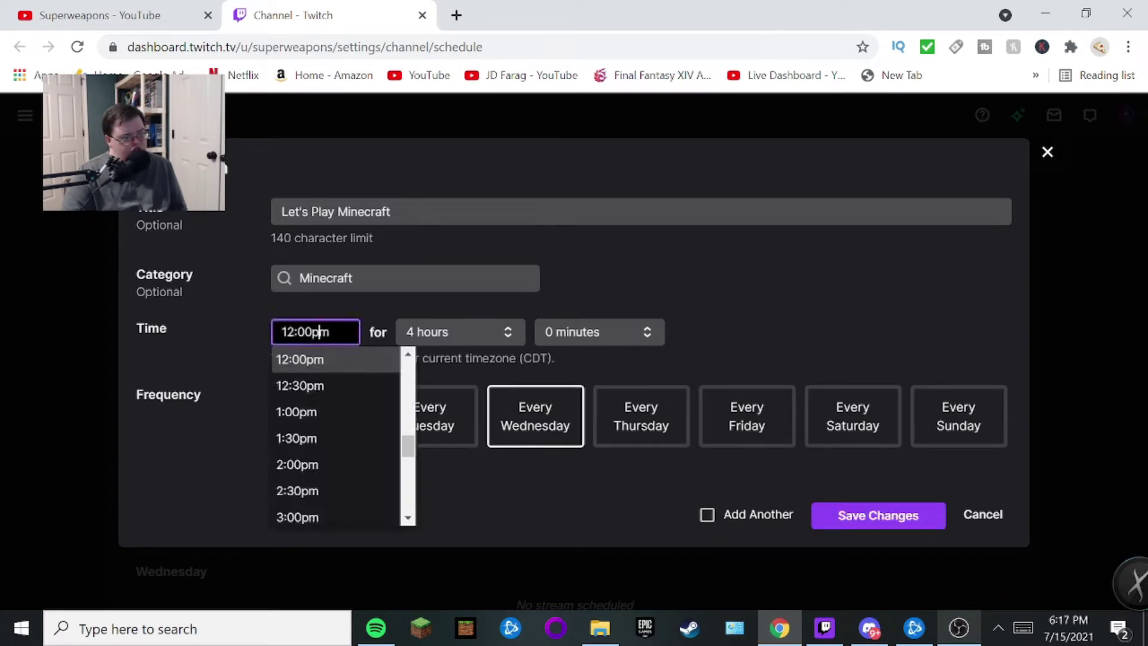
pyautogui.scroll(-3, 333, 391)
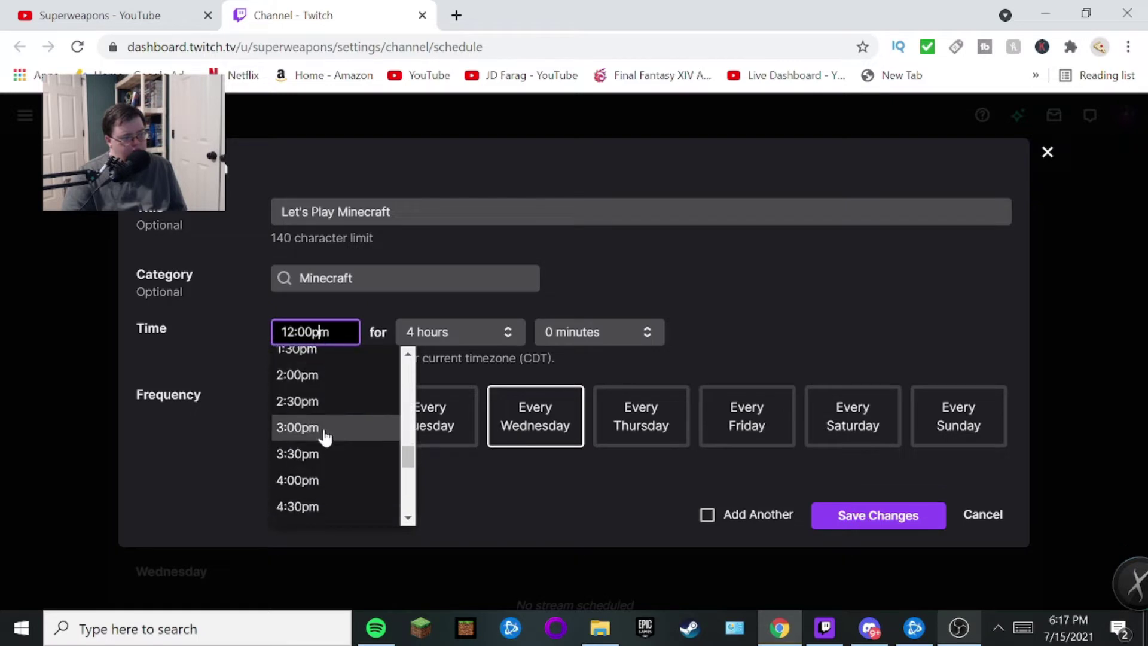
pyautogui.scroll(-4, 326, 422)
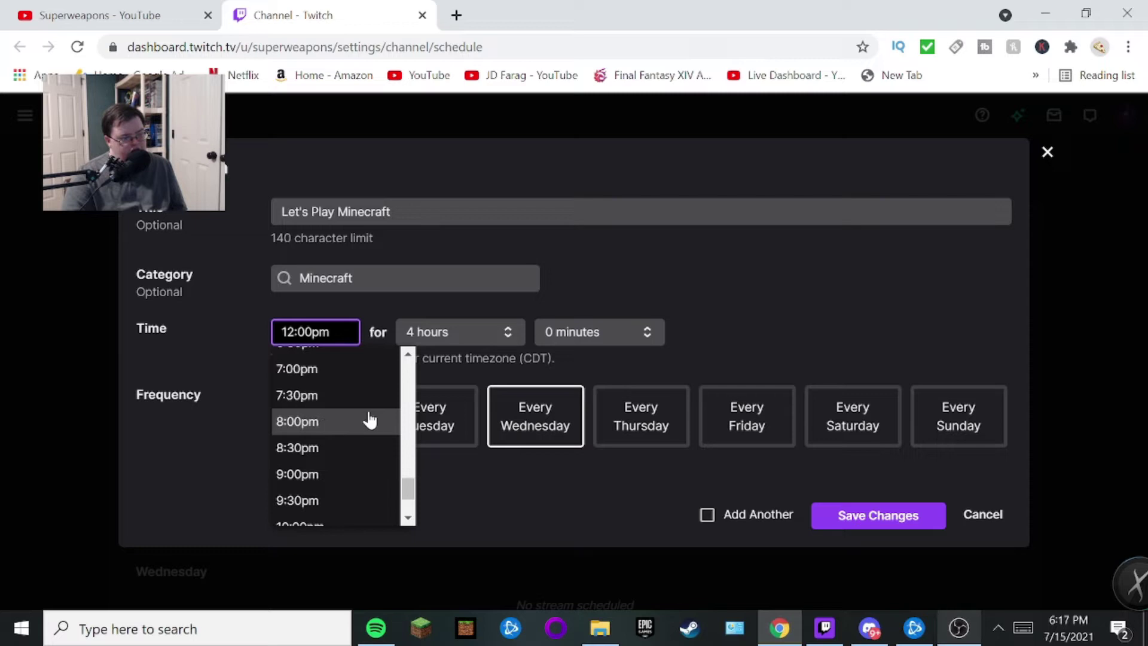
pyautogui.click(369, 420)
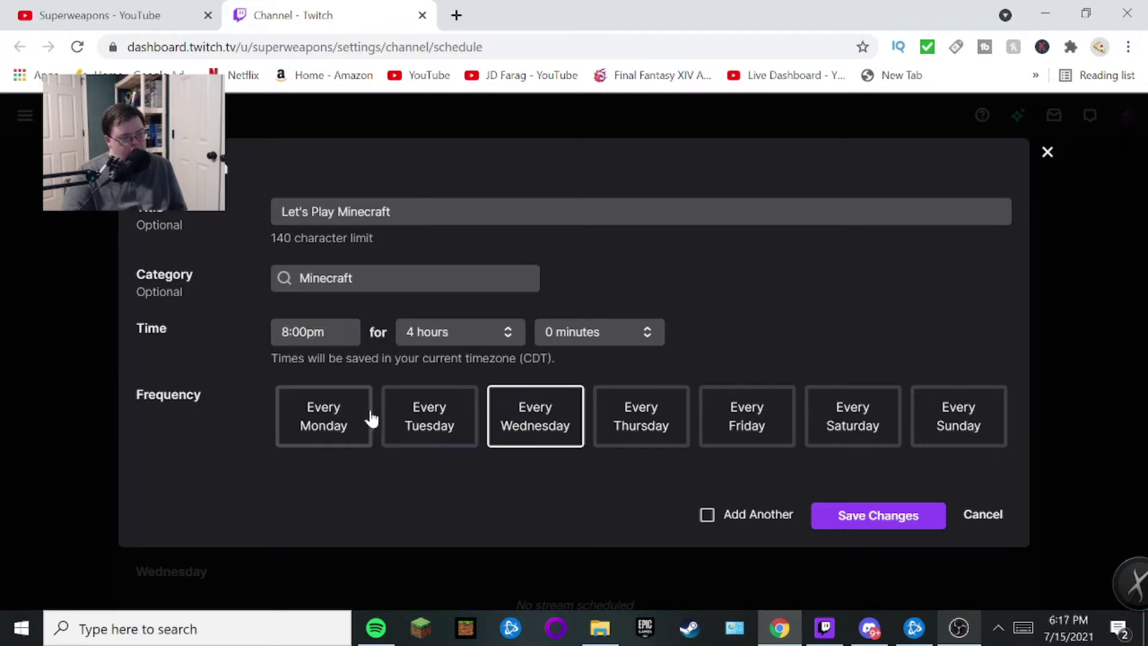
pyautogui.click(467, 332)
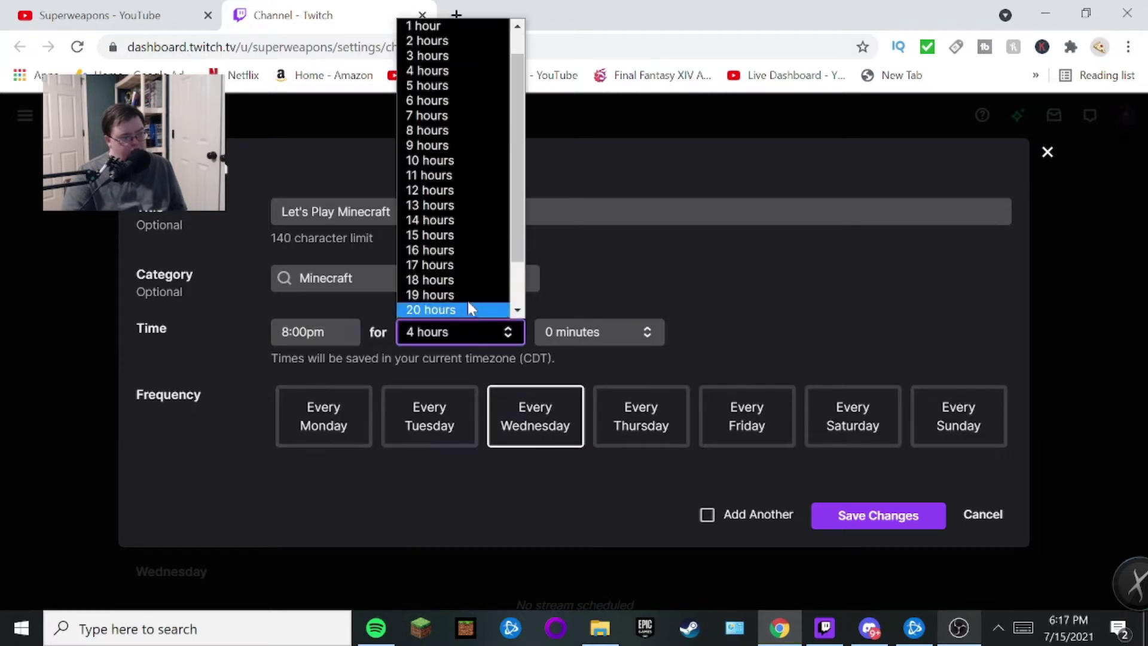
pyautogui.click(477, 40)
pyautogui.click(702, 278)
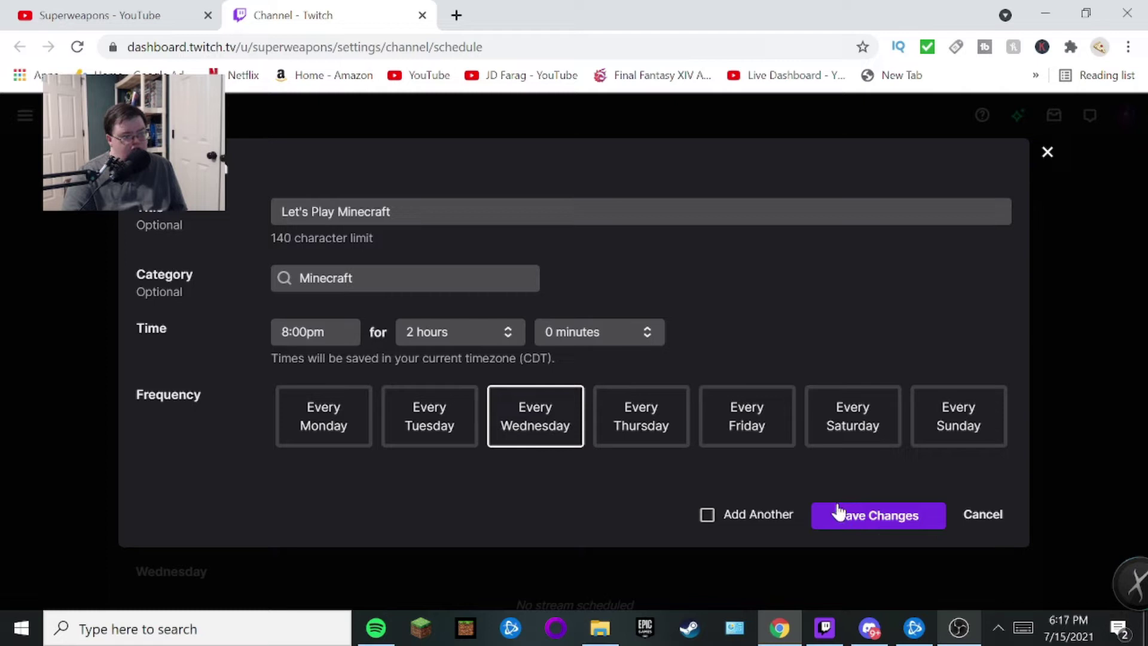
# Save the Minecraft stream and find its Wednesday 8:00–10:00 PM CDT entry in the schedule.
pyautogui.click(848, 526)
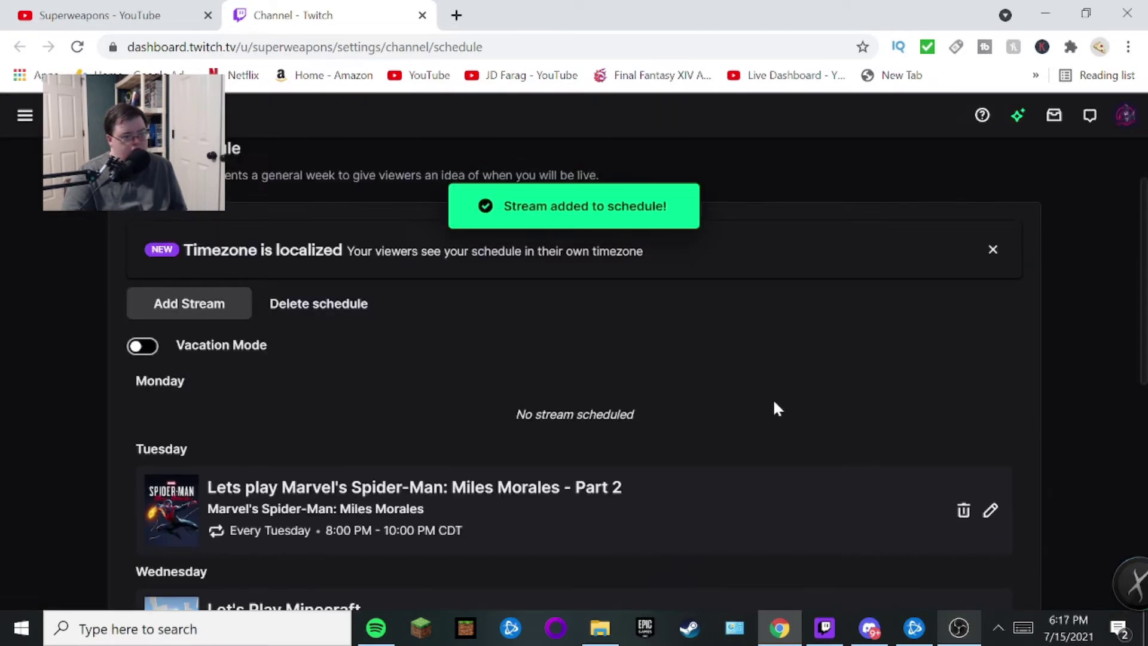
pyautogui.scroll(-3, 772, 398)
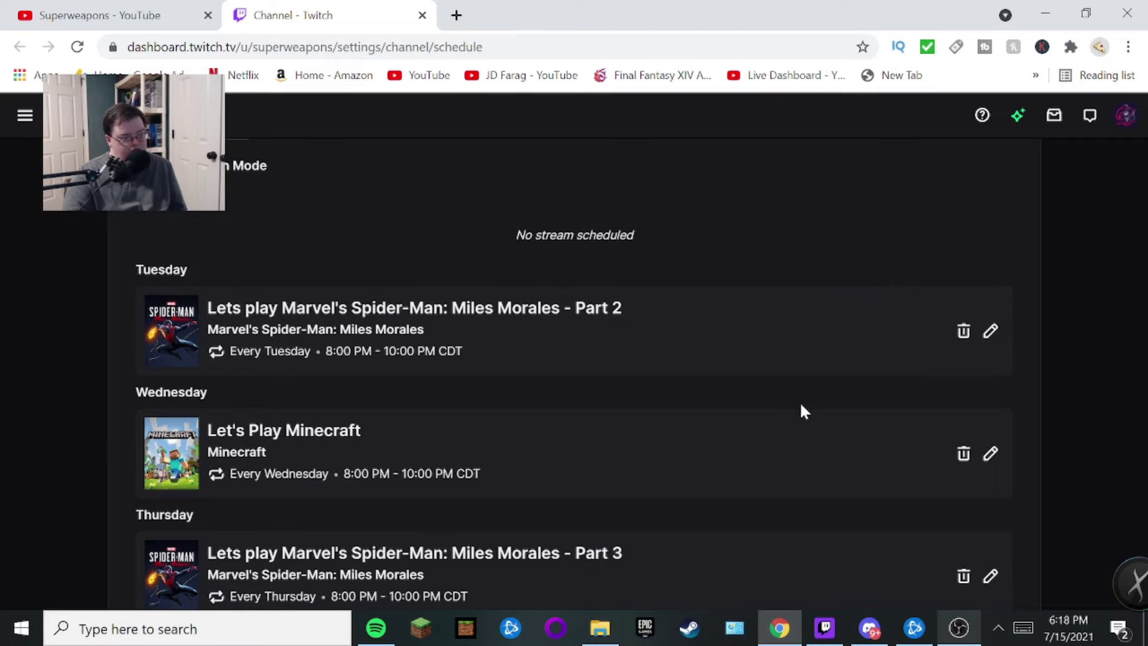
pyautogui.scroll(-2, 800, 409)
pyautogui.scroll(2, 801, 409)
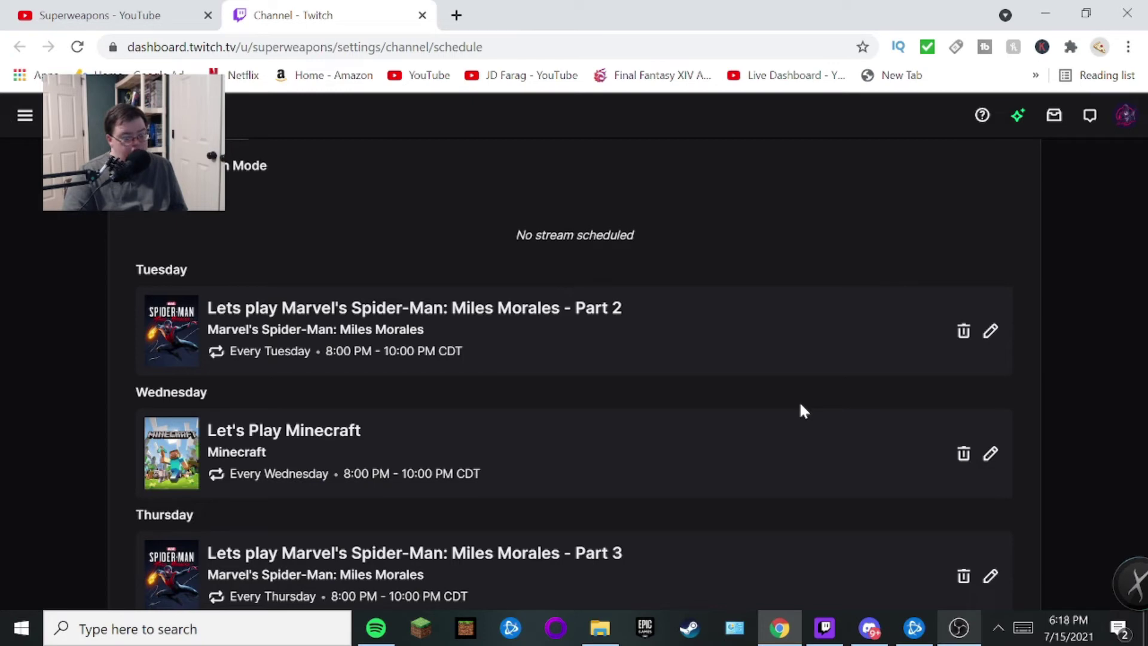
pyautogui.scroll(3, 801, 408)
pyautogui.scroll(-3, 801, 408)
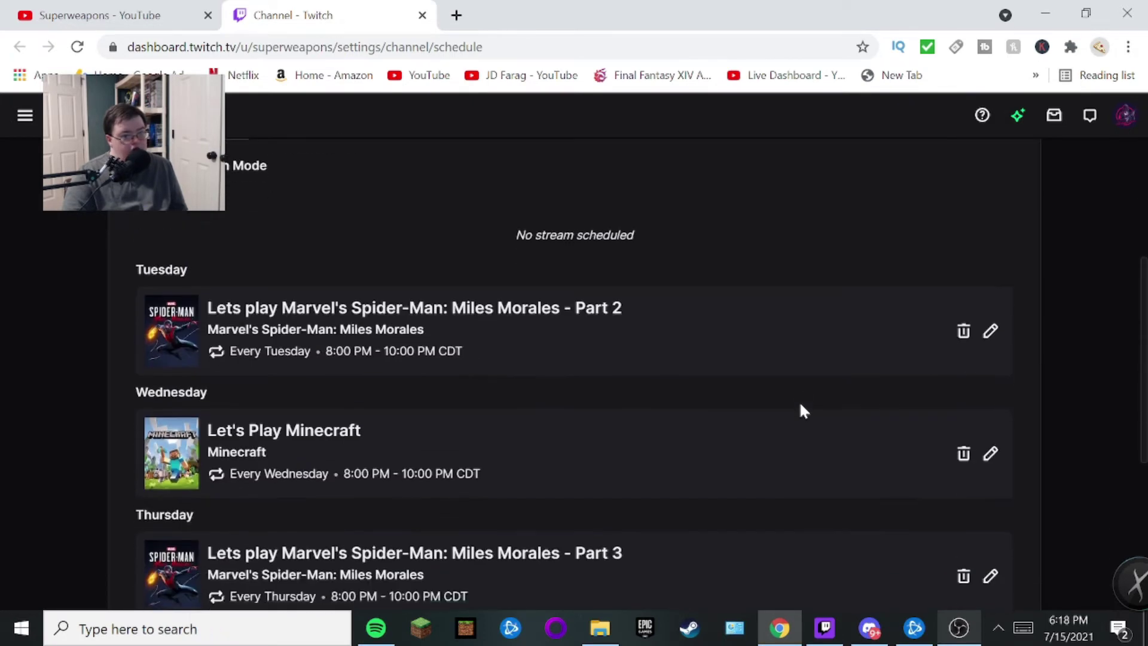
# Delete the Wednesday Let's Play Minecraft stream, confirming the removal.
pyautogui.click(963, 456)
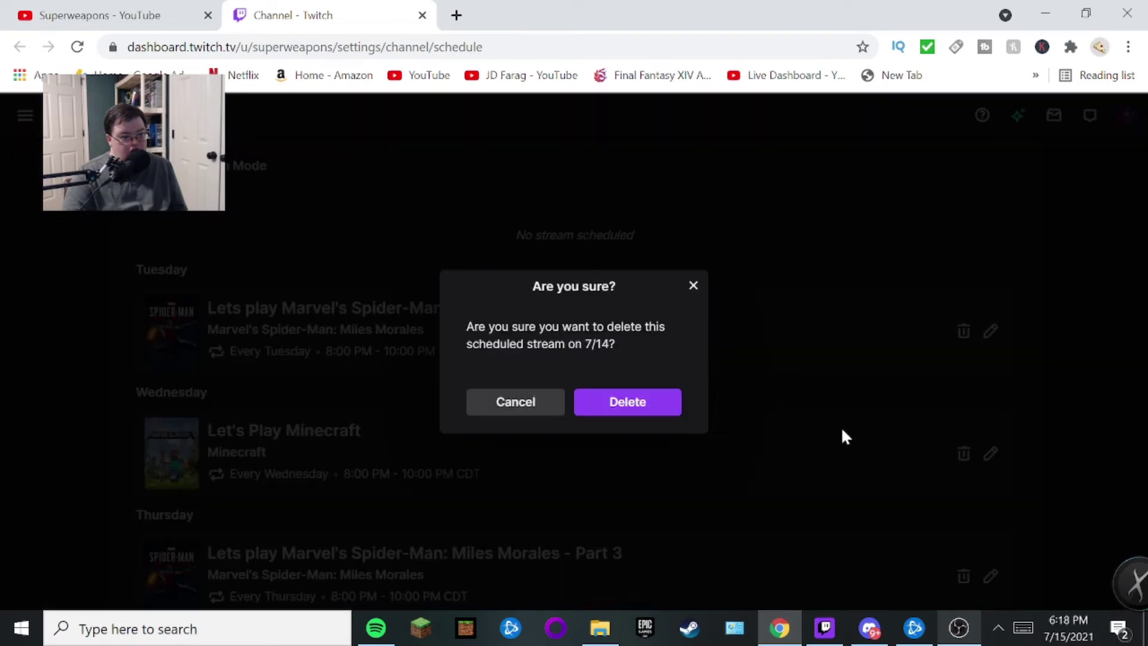
pyautogui.click(640, 411)
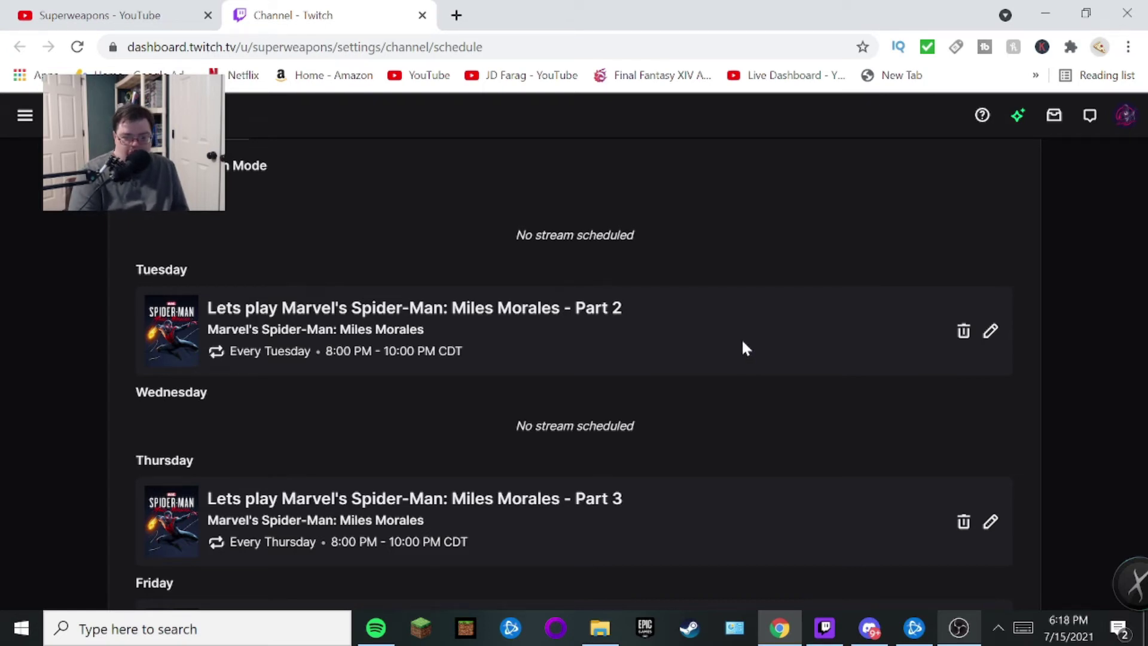
pyautogui.scroll(3, 745, 346)
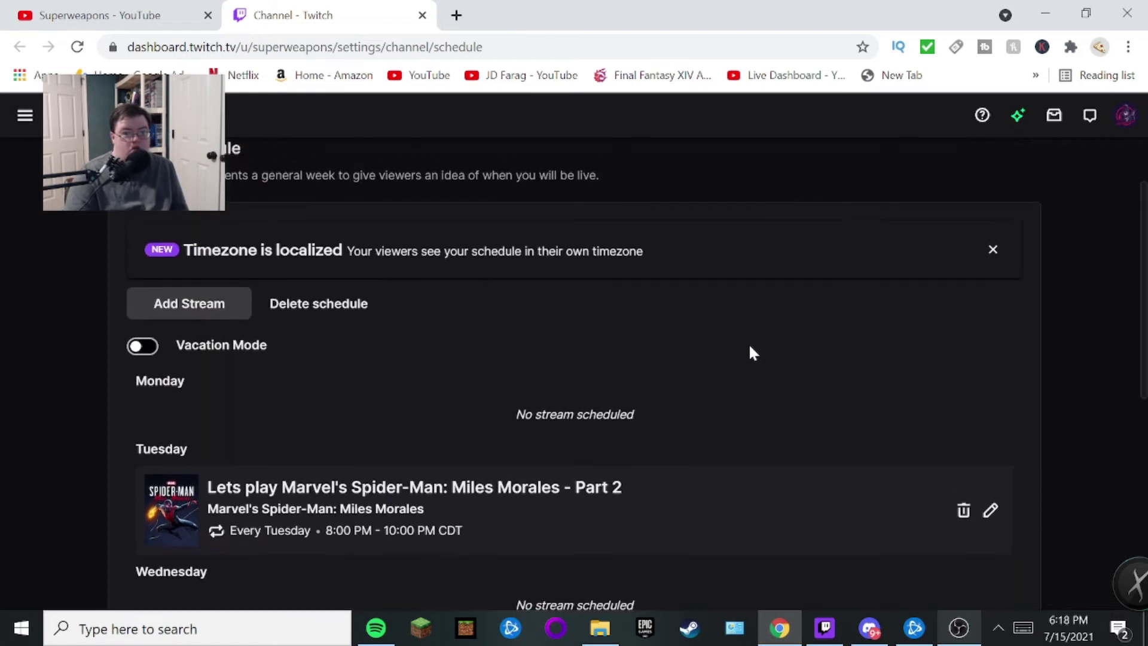
# Return to the channel page, pause the featured video, and scroll down to Recent broadcasts.
pyautogui.click(1126, 117)
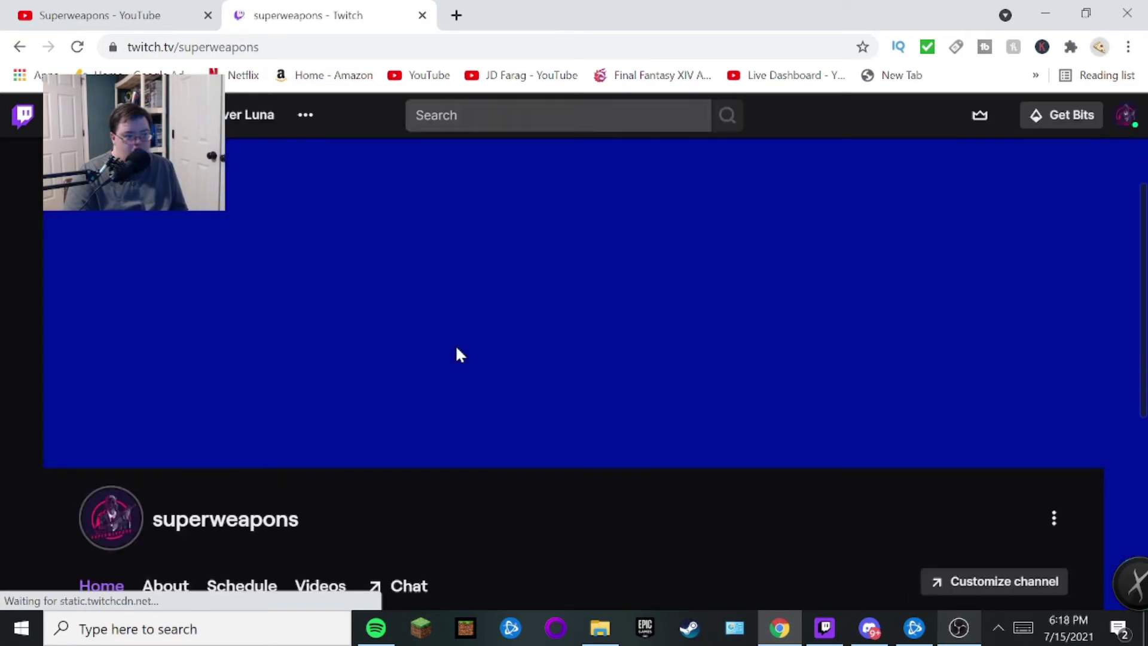
pyautogui.scroll(-2, 454, 345)
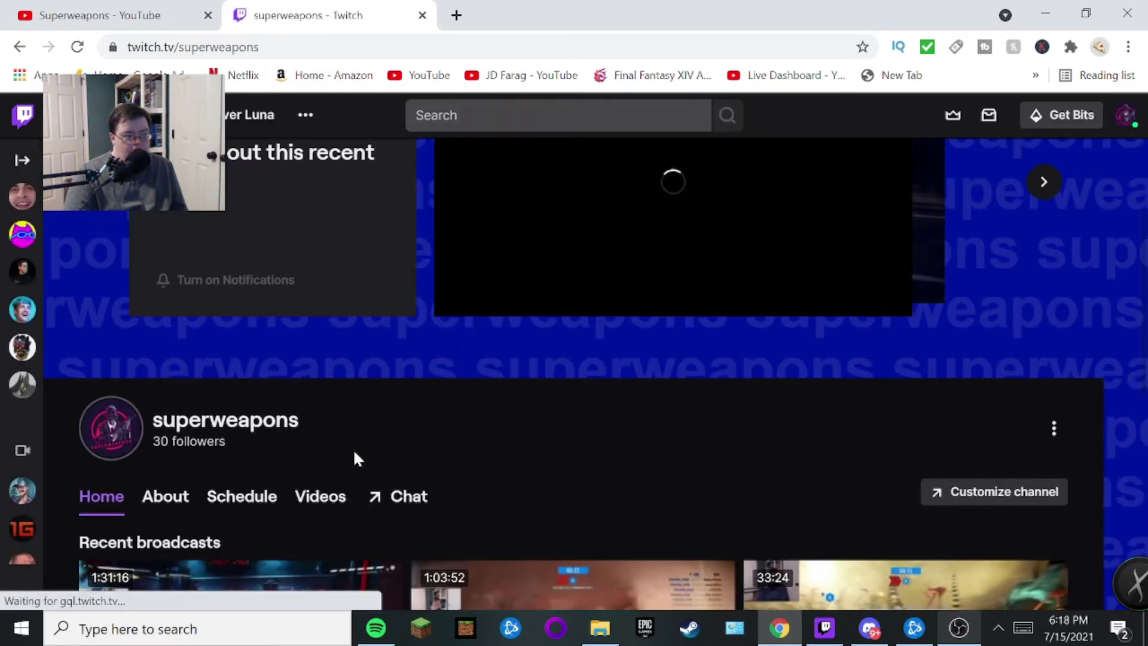
pyautogui.click(483, 293)
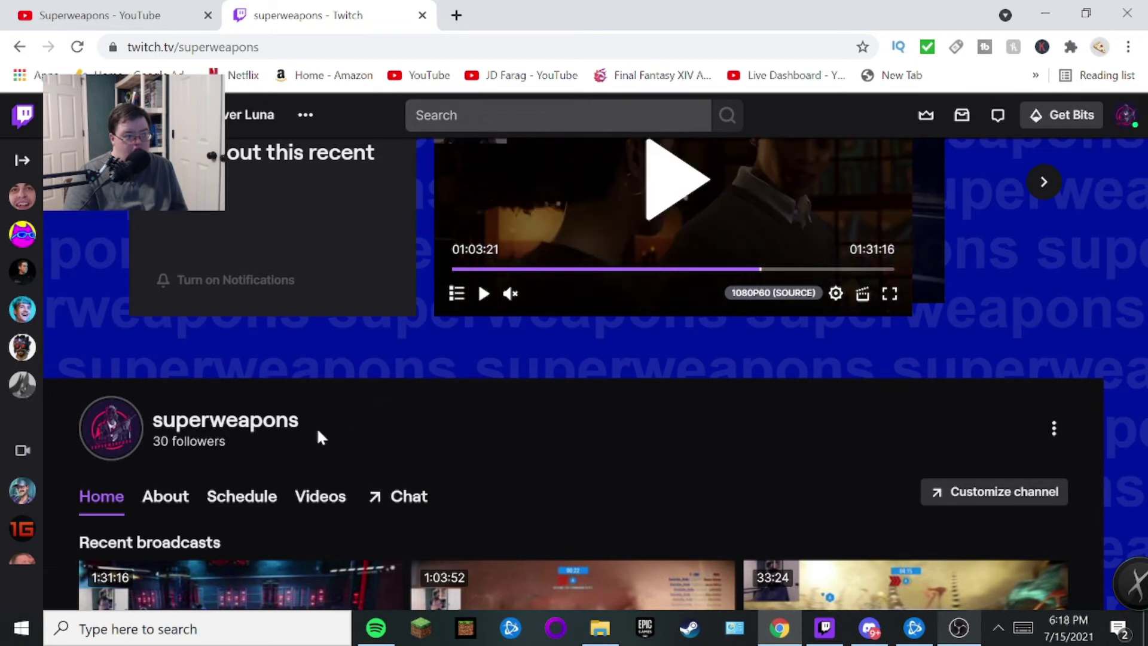
pyautogui.moveTo(319, 434); pyautogui.dragTo(154, 430)
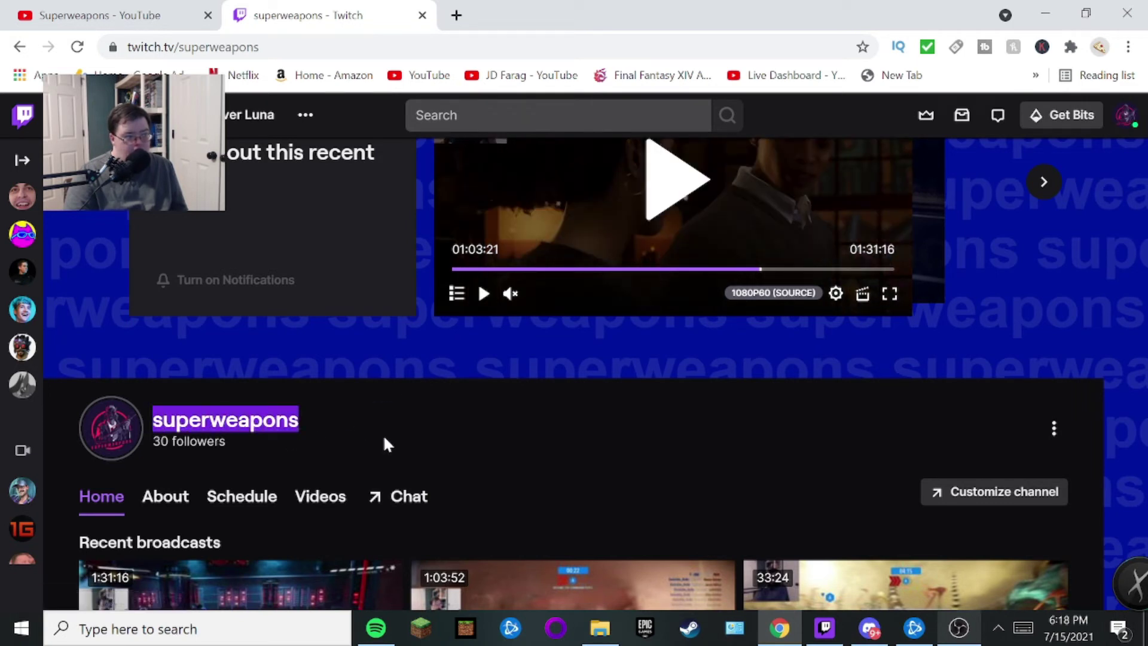
pyautogui.click(317, 443)
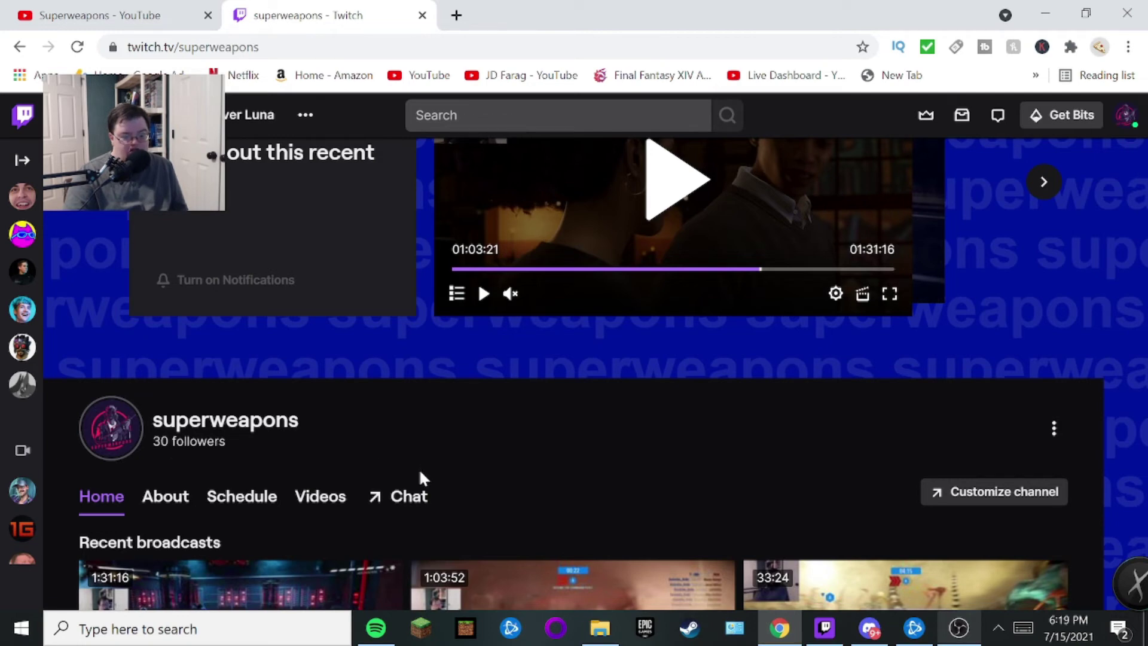
pyautogui.scroll(-1, 428, 467)
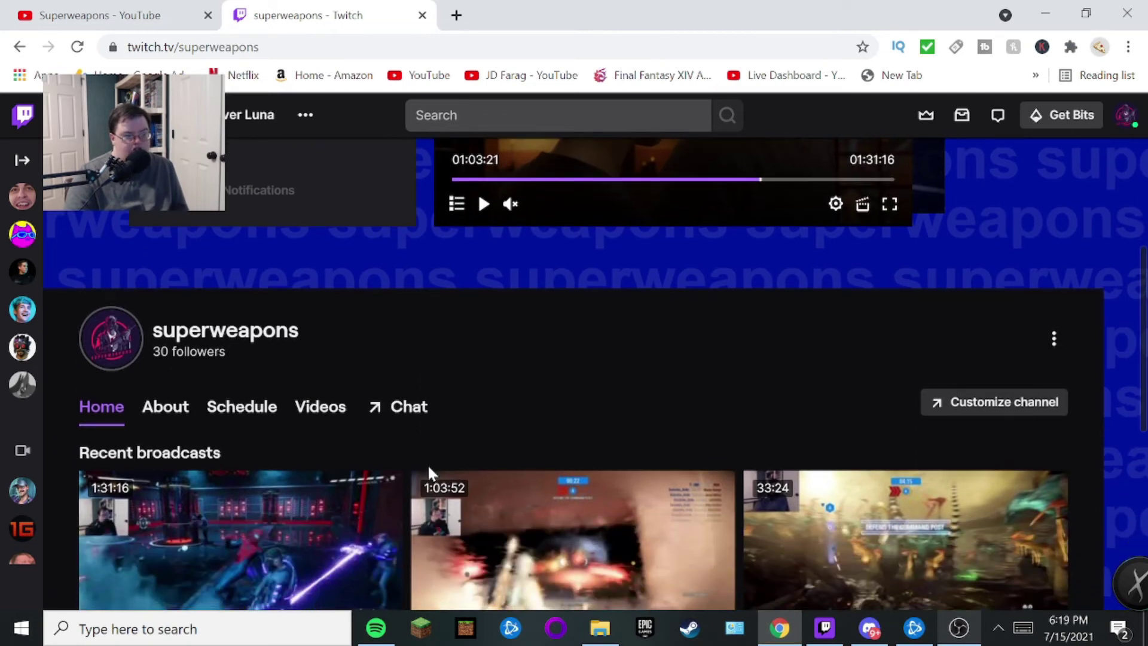
pyautogui.scroll(-1, 428, 468)
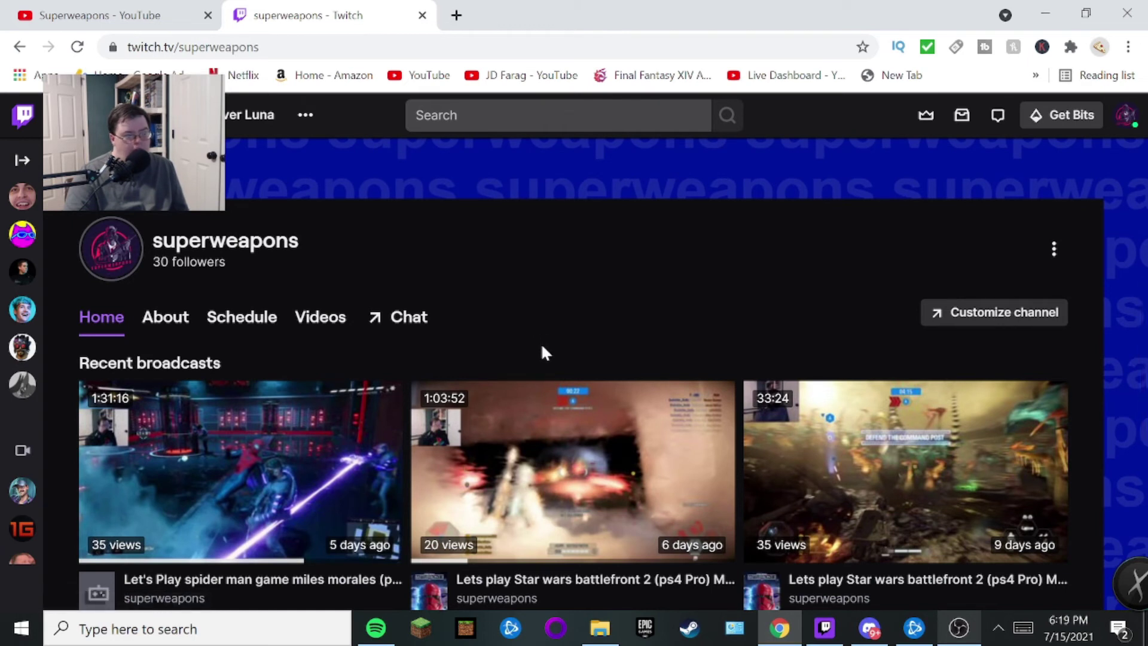